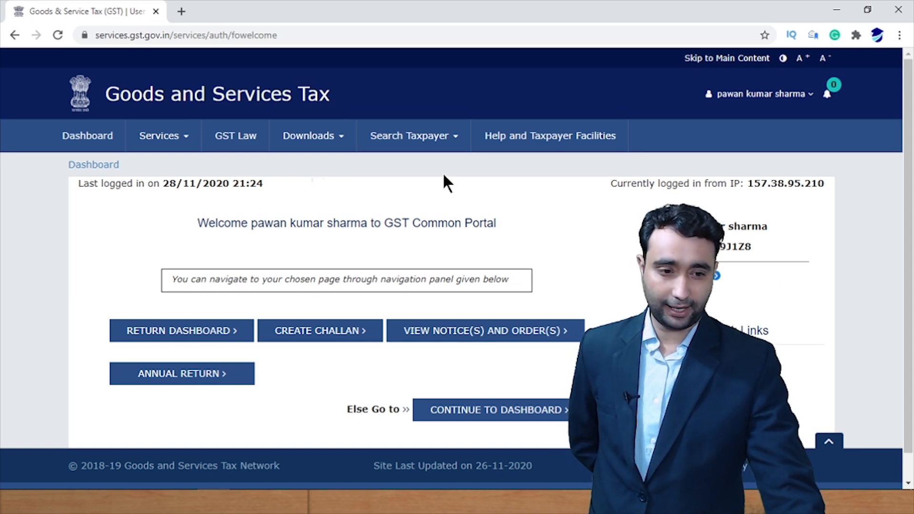
- Open the application for Amendment of Registration Non-Core Fields and continue past its business details
{"action": "left_click", "coordinate": [186, 143]}
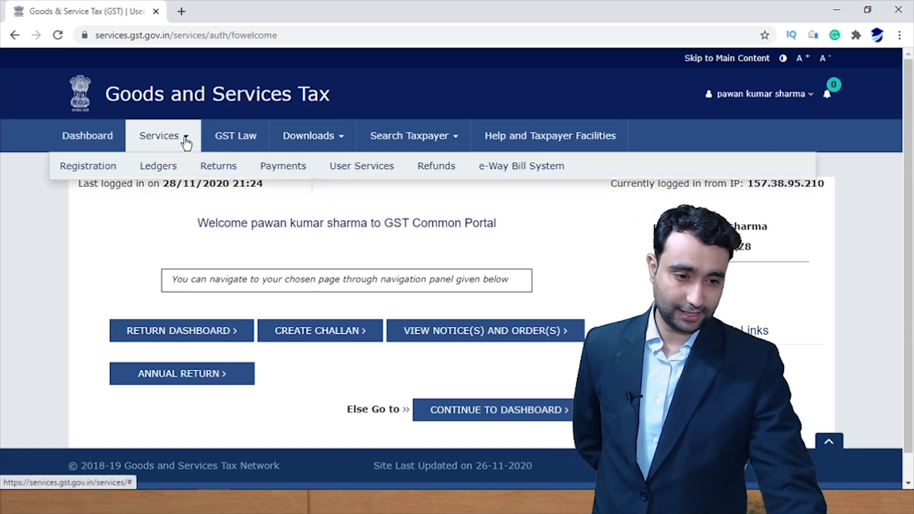
{"action": "mouse_move", "coordinate": [97, 176]}
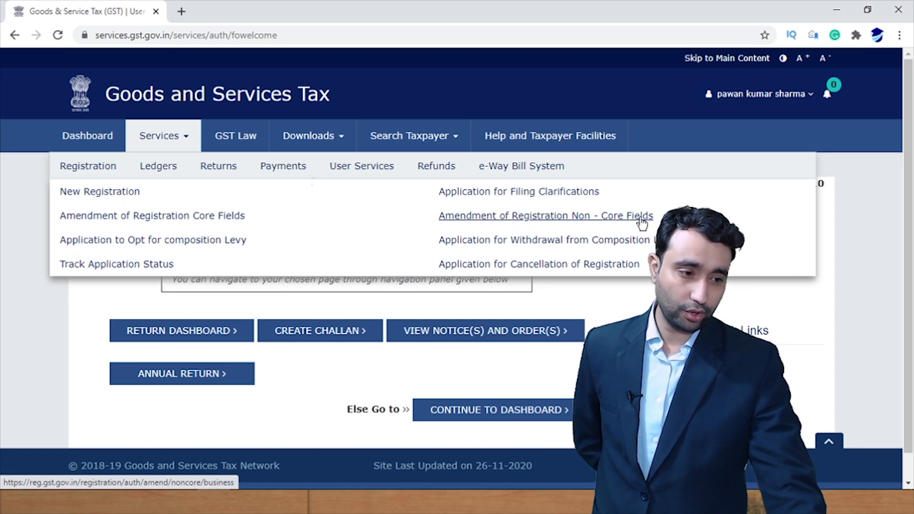
{"action": "left_click", "coordinate": [538, 220]}
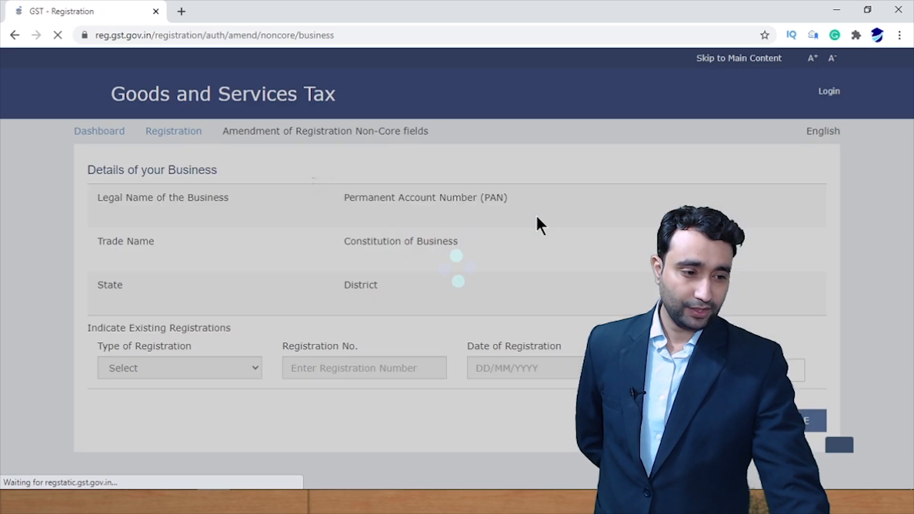
{"action": "scroll", "coordinate": [507, 240], "scroll_direction": "down", "scroll_amount": 6}
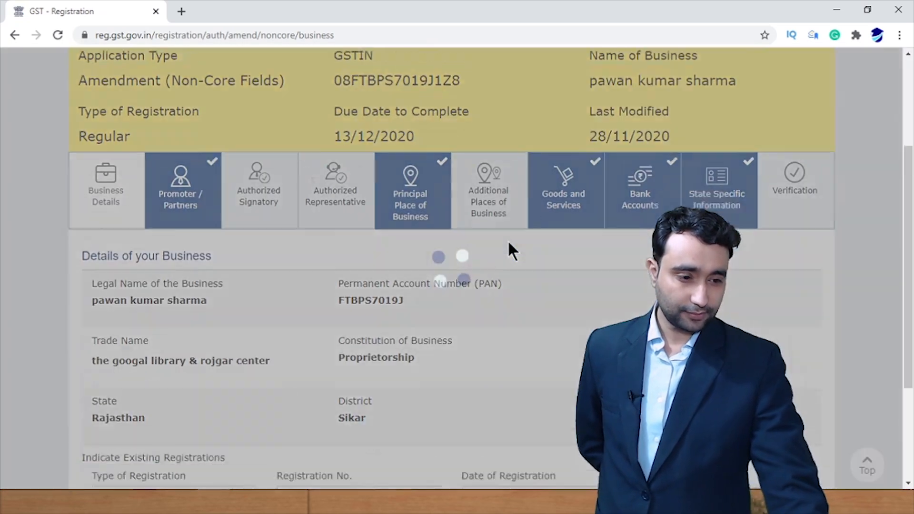
{"action": "scroll", "coordinate": [514, 242], "scroll_direction": "down", "scroll_amount": 1}
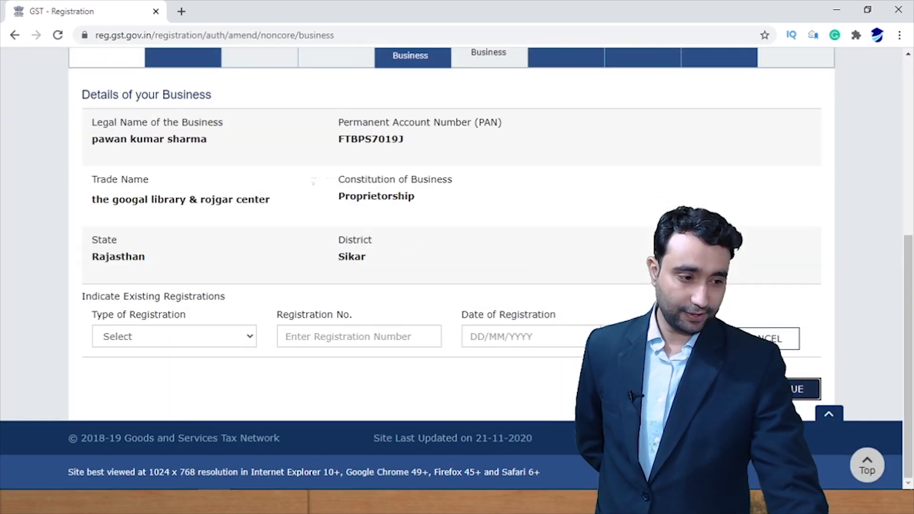
{"action": "left_click", "coordinate": [800, 389]}
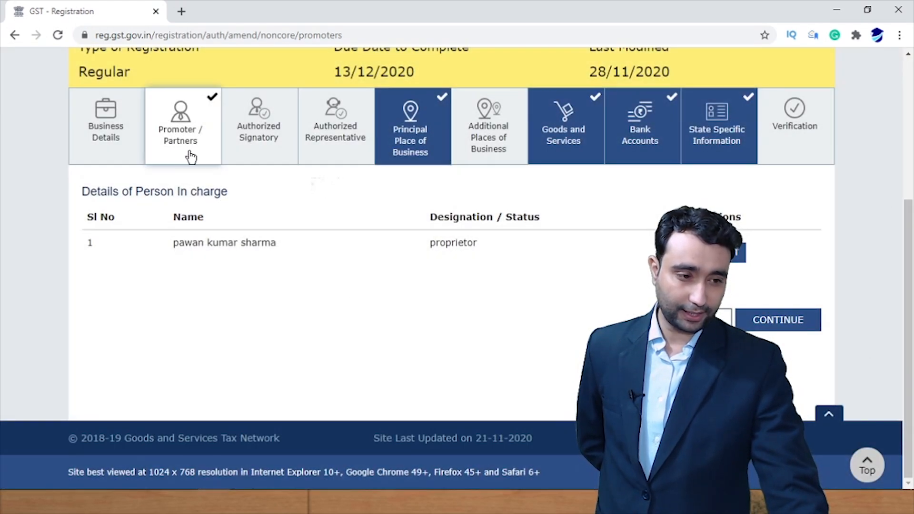
- Open the proprietor's record for editing, review the contact and residential address details, and save it
{"action": "left_click", "coordinate": [738, 259]}
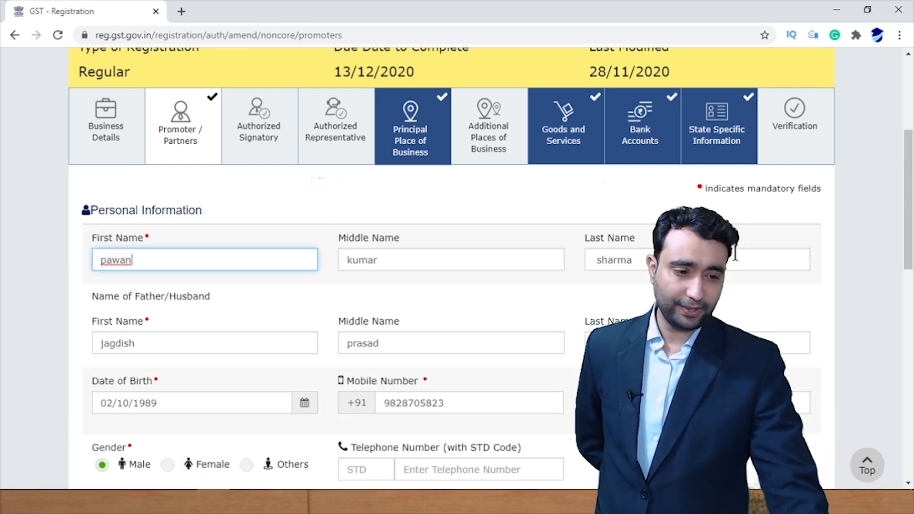
{"action": "scroll", "coordinate": [469, 291], "scroll_direction": "down", "scroll_amount": 2}
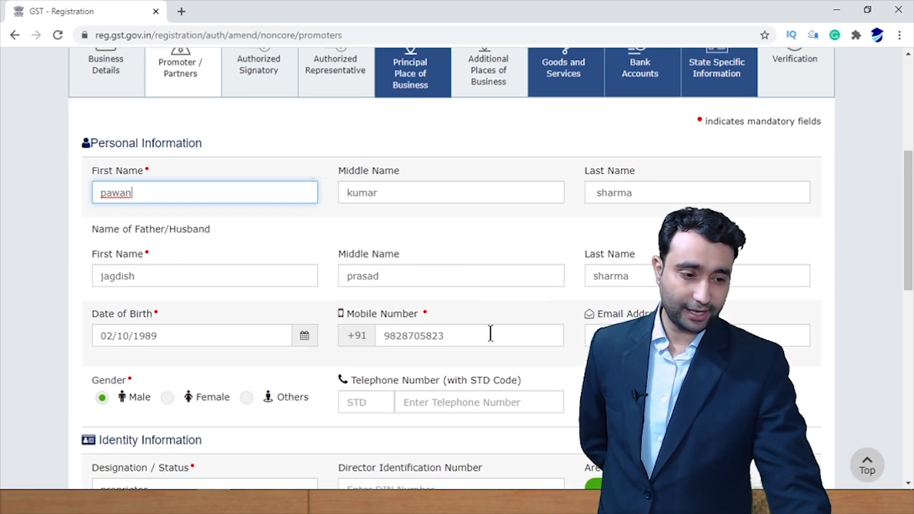
{"action": "left_click_drag", "start_coordinate": [490, 334], "coordinate": [384, 340]}
{"action": "left_click", "coordinate": [666, 336]}
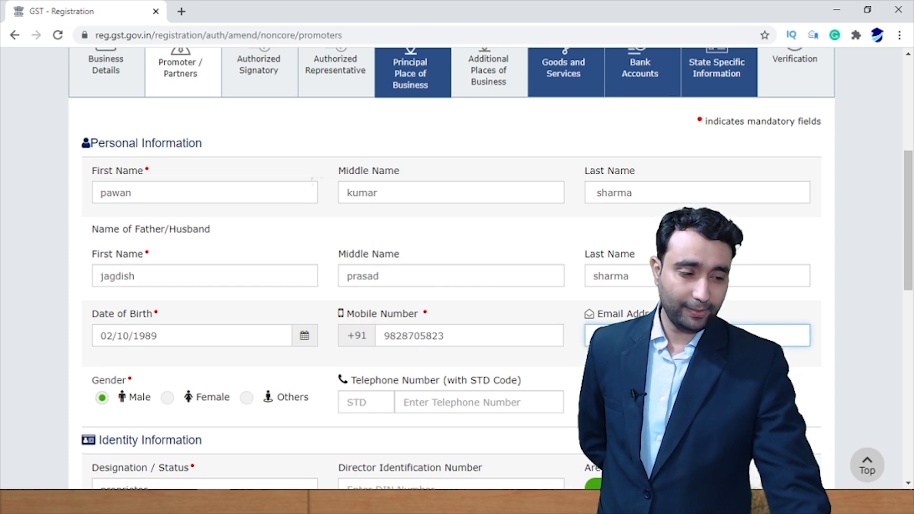
{"action": "scroll", "coordinate": [573, 340], "scroll_direction": "down", "scroll_amount": 10}
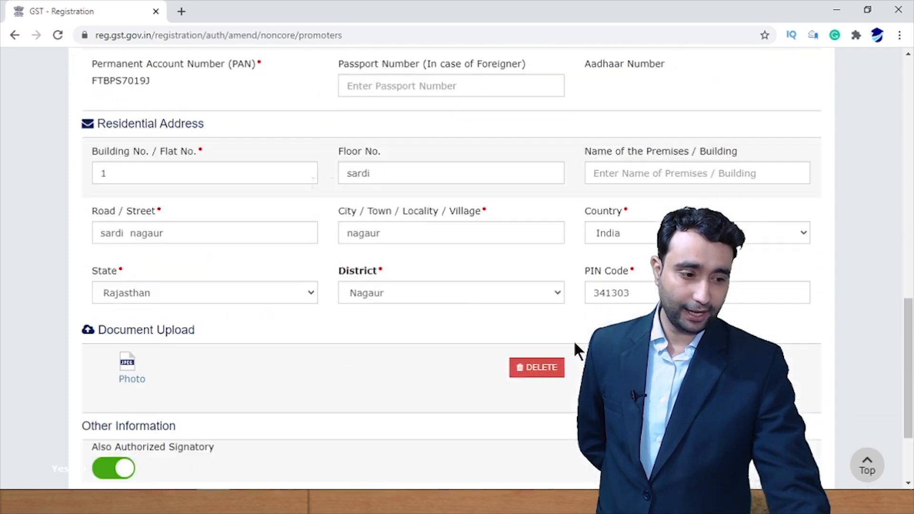
{"action": "left_click", "coordinate": [804, 388]}
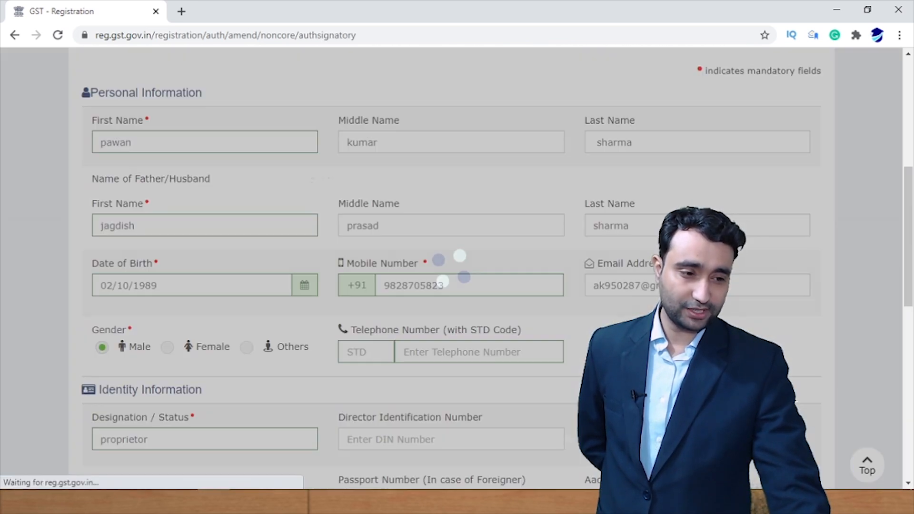
- Continue past the authorized signatory list and authorized representative details to view the Verification section
{"action": "scroll", "coordinate": [785, 333], "scroll_direction": "down", "scroll_amount": 3}
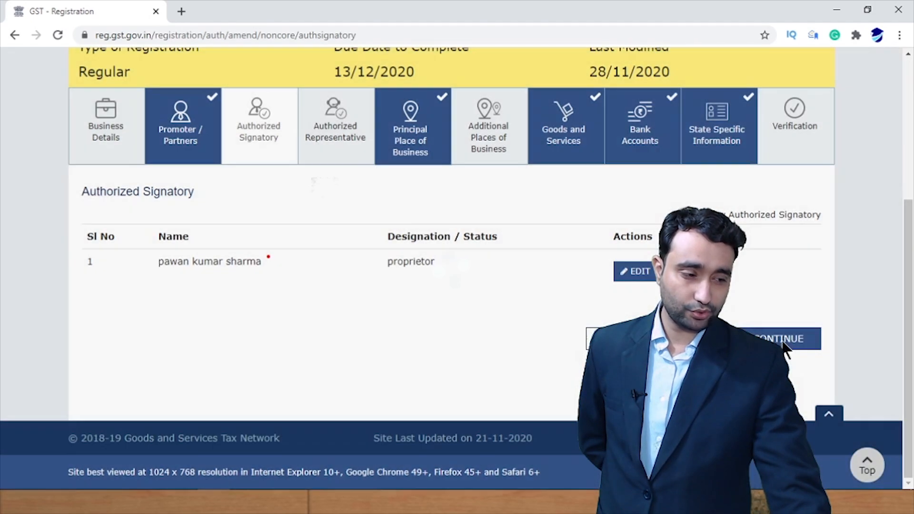
{"action": "left_click", "coordinate": [786, 338]}
{"action": "scroll", "coordinate": [788, 349], "scroll_direction": "down", "scroll_amount": 5}
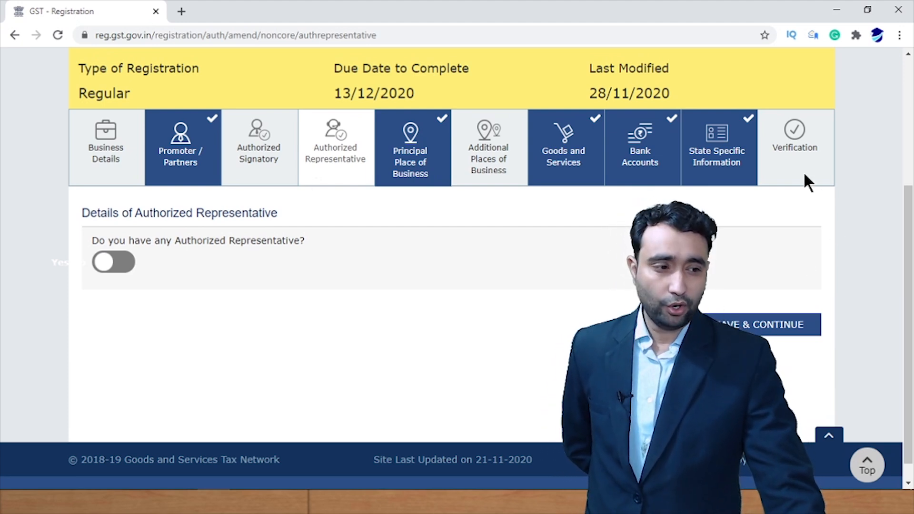
{"action": "left_click", "coordinate": [802, 151]}
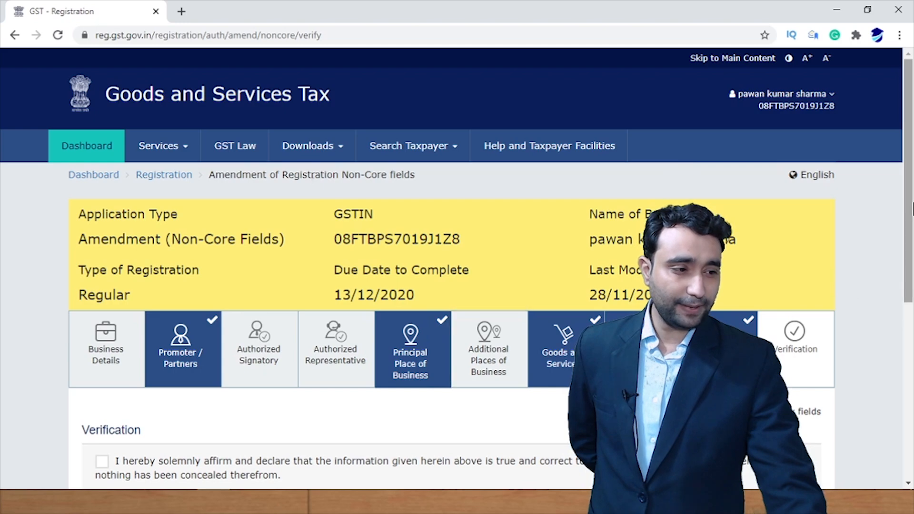
{"action": "scroll", "coordinate": [446, 368], "scroll_direction": "down", "scroll_amount": 2}
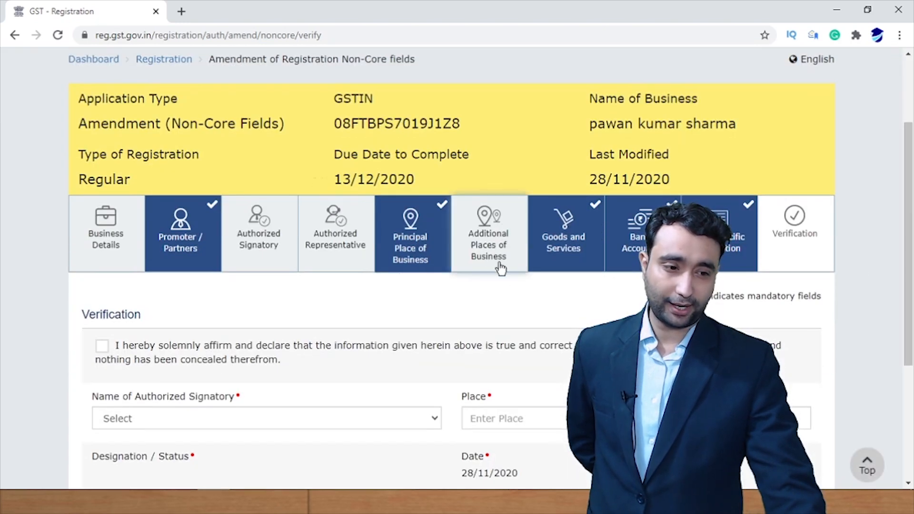
- Check the Additional Places of Business section of the non-core amendment for an option to add a place
{"action": "left_click", "coordinate": [487, 243]}
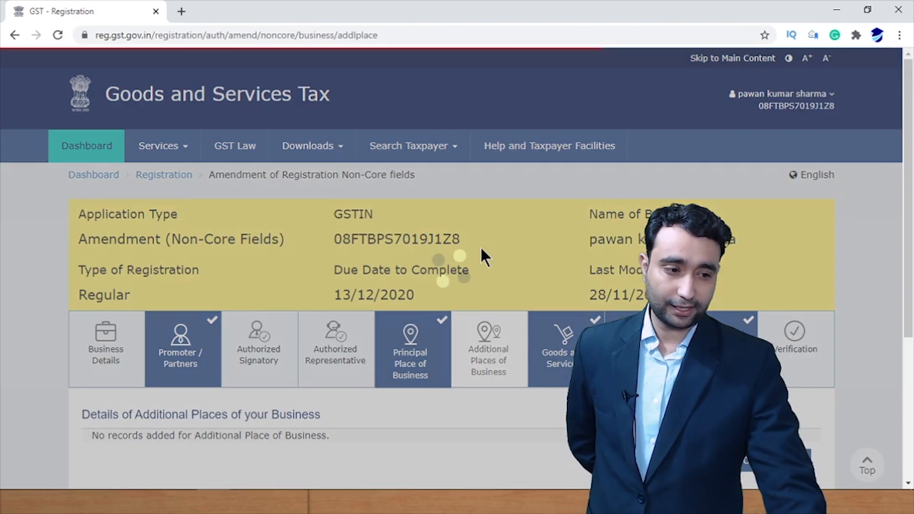
{"action": "scroll", "coordinate": [353, 287], "scroll_direction": "down", "scroll_amount": 3}
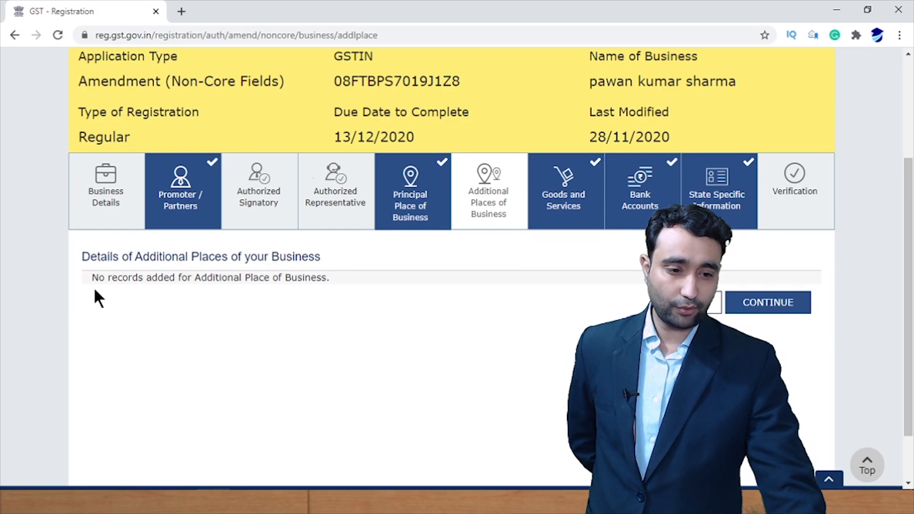
{"action": "left_click_drag", "start_coordinate": [94, 292], "coordinate": [75, 332]}
{"action": "left_click", "coordinate": [284, 345]}
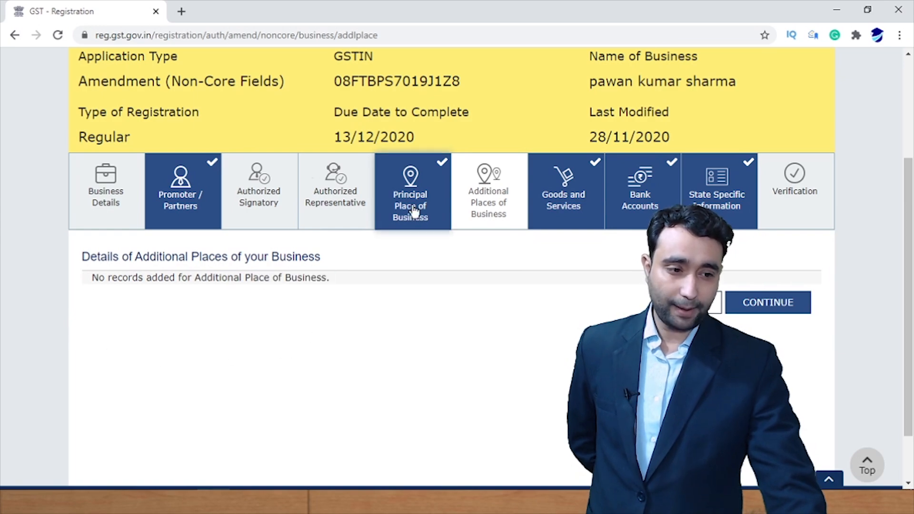
- Review the Principal Place of Business section, including possession of premises and nature of business activity
{"action": "left_click", "coordinate": [412, 208]}
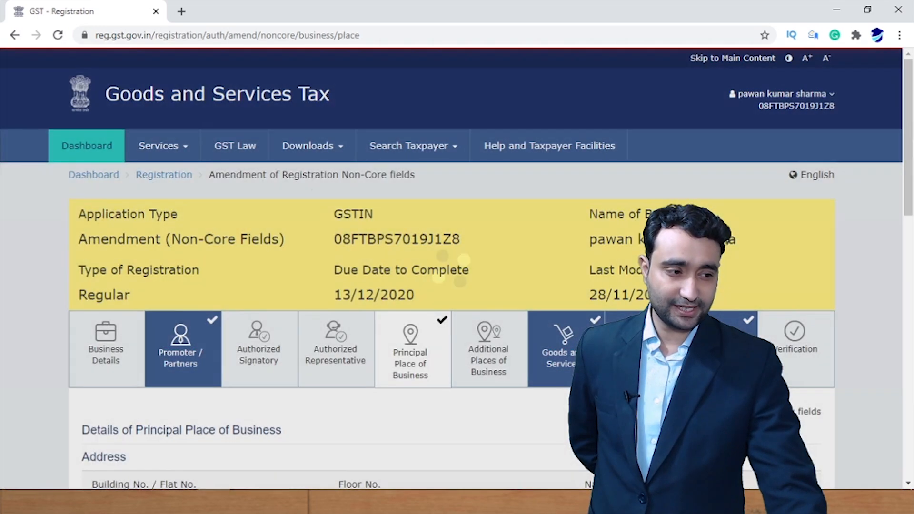
{"action": "scroll", "coordinate": [873, 402], "scroll_direction": "down", "scroll_amount": 10}
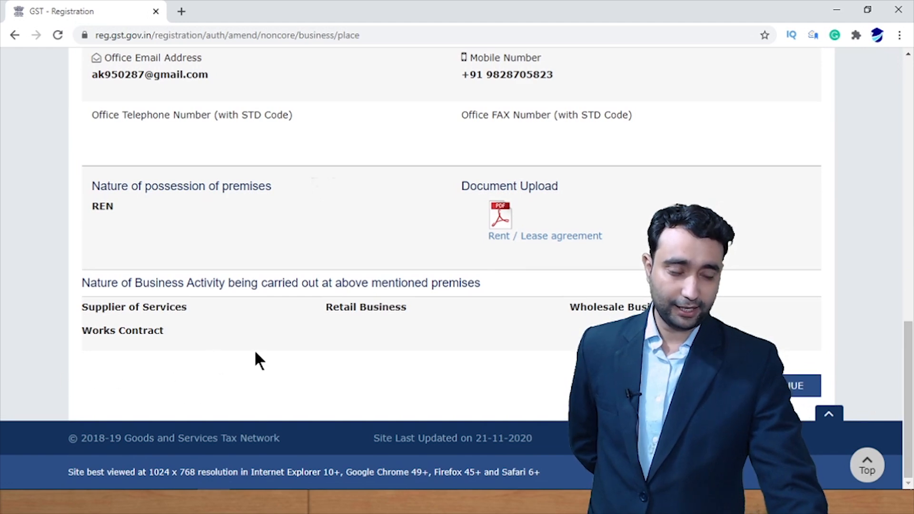
{"action": "scroll", "coordinate": [457, 266], "scroll_direction": "up", "scroll_amount": 5}
{"action": "scroll", "coordinate": [714, 148], "scroll_direction": "up", "scroll_amount": 8}
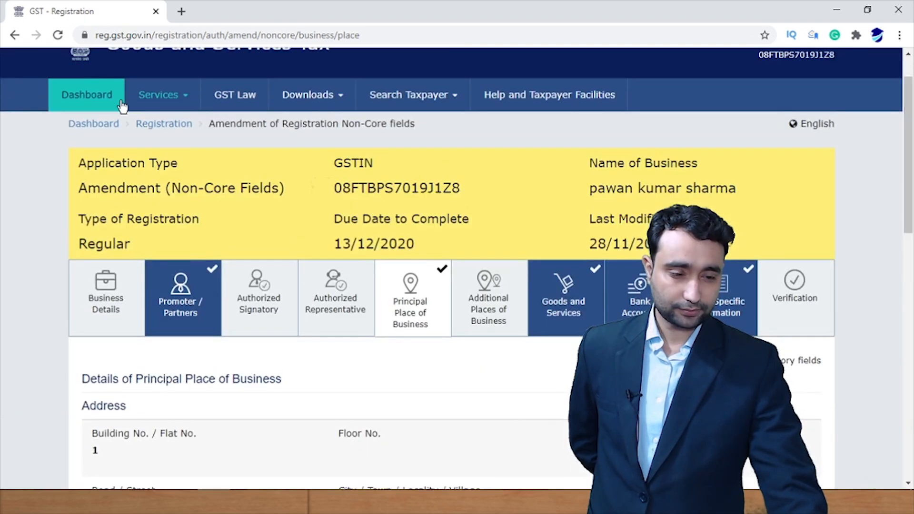
- Return to the dashboard and open the application for Amendment of Registration Core Fields
{"action": "left_click", "coordinate": [94, 104]}
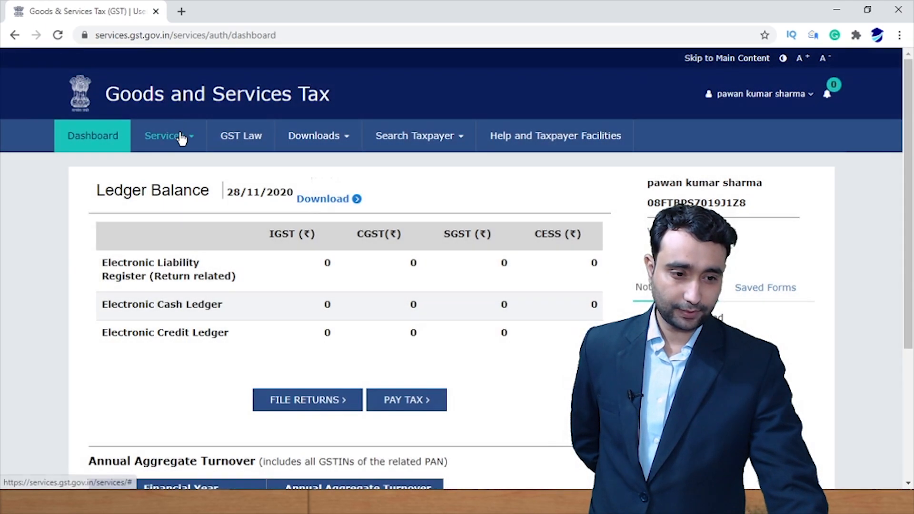
{"action": "left_click", "coordinate": [180, 137]}
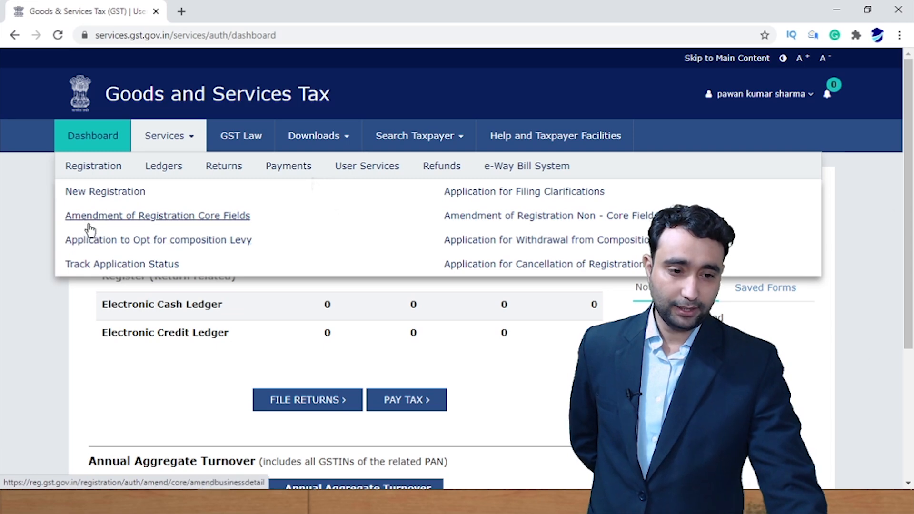
{"action": "left_click", "coordinate": [170, 221]}
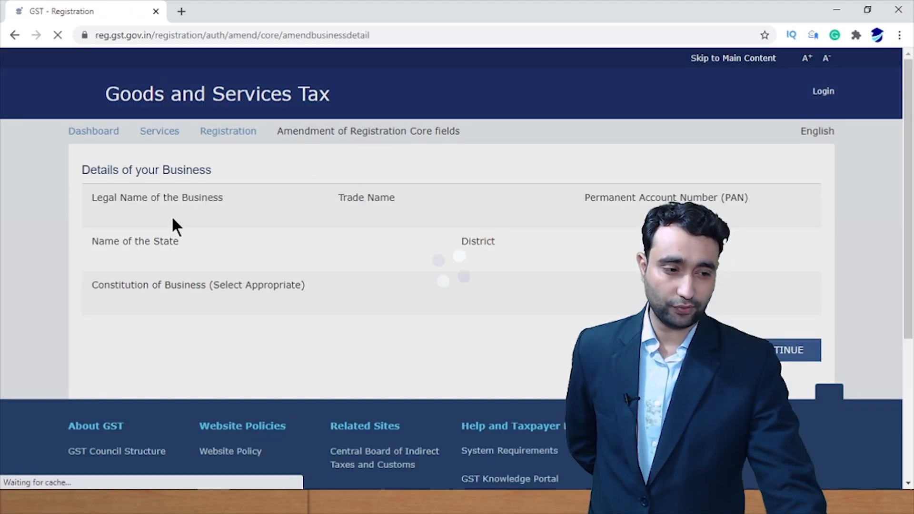
{"action": "scroll", "coordinate": [774, 302], "scroll_direction": "down", "scroll_amount": 4}
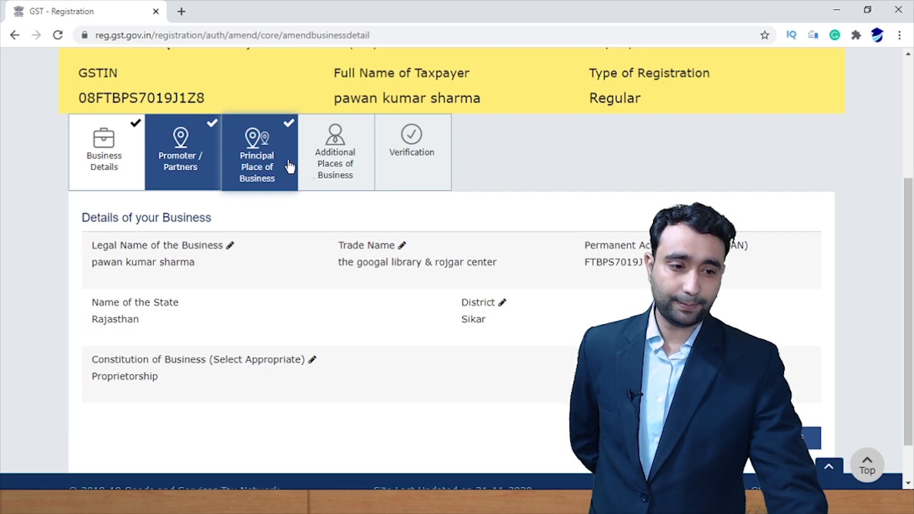
- In the Principal Place of Business section, set Have Additional Place of Business to Yes and continue
{"action": "left_click", "coordinate": [257, 179]}
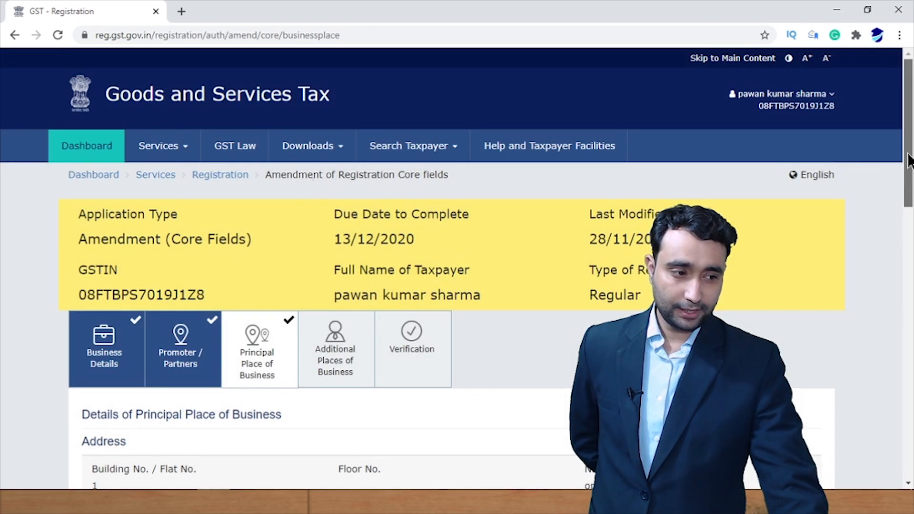
{"action": "left_click_drag", "start_coordinate": [909, 161], "coordinate": [894, 428]}
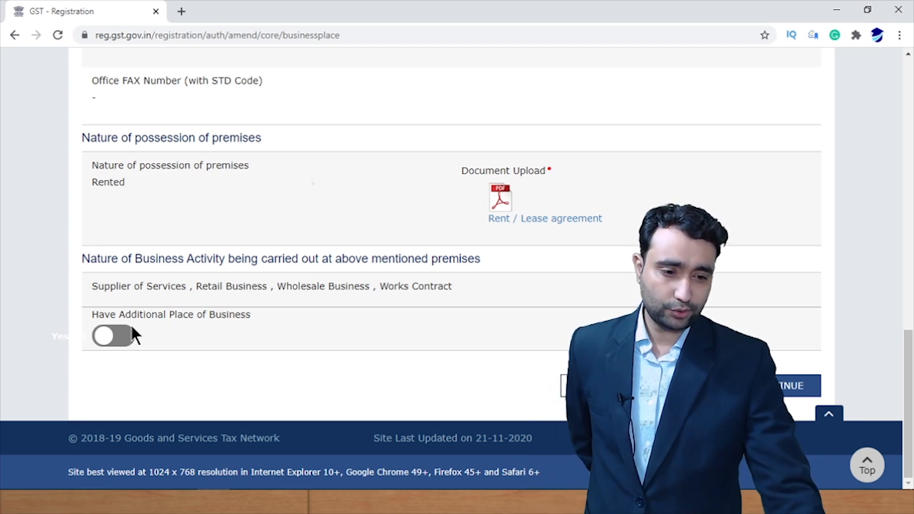
{"action": "left_click", "coordinate": [109, 336]}
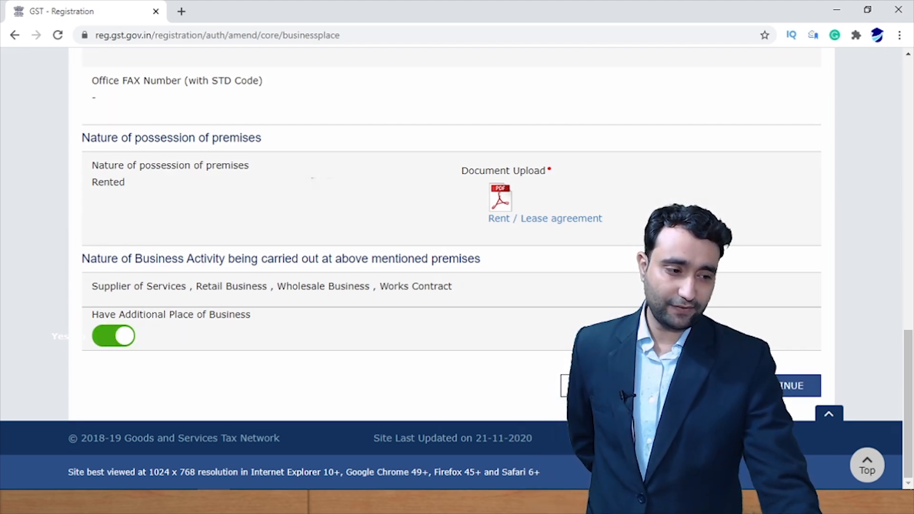
{"action": "left_click", "coordinate": [773, 385]}
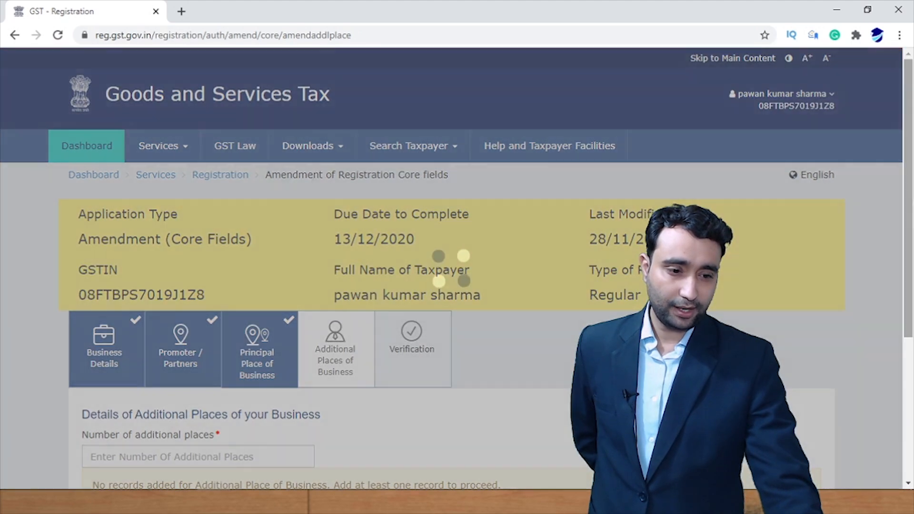
- Set the number of additional places to 1, start a new place record and look through its address and contact fields
{"action": "scroll", "coordinate": [601, 273], "scroll_direction": "down", "scroll_amount": 4}
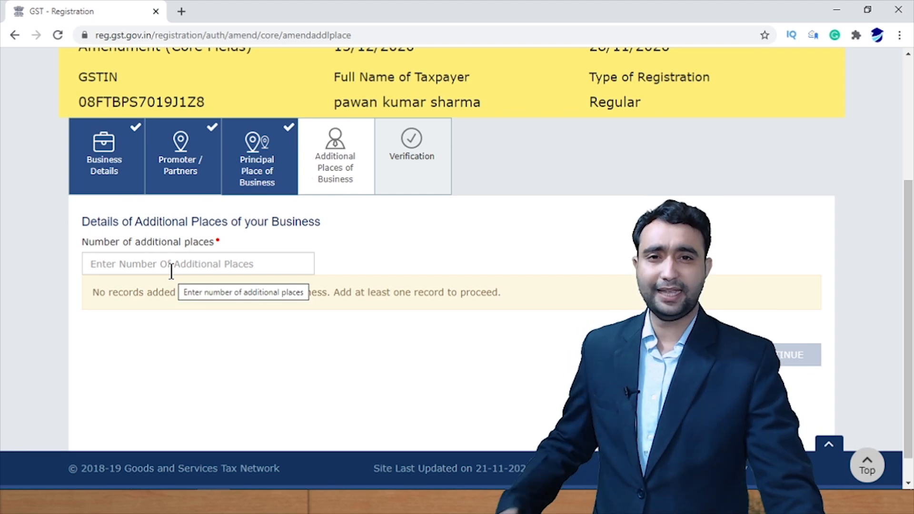
{"action": "left_click", "coordinate": [137, 266]}
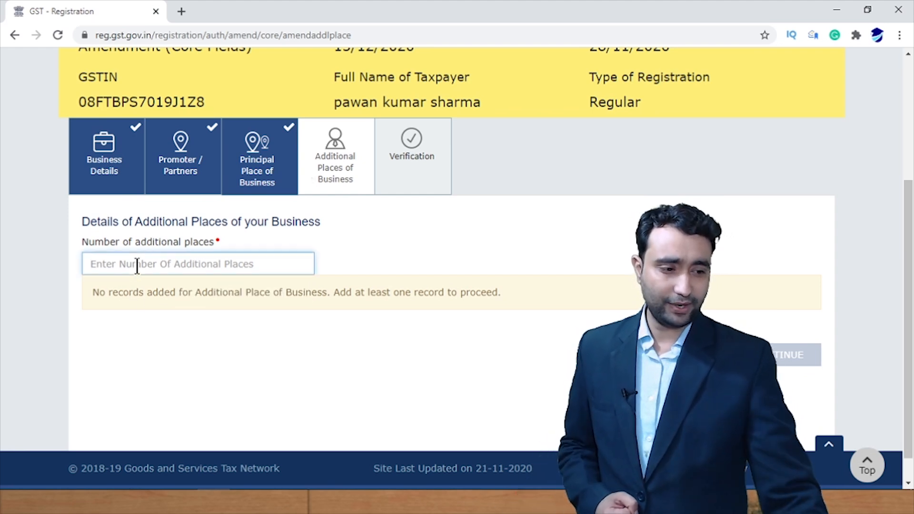
{"action": "type", "text": "1"}
{"action": "left_click", "coordinate": [428, 373]}
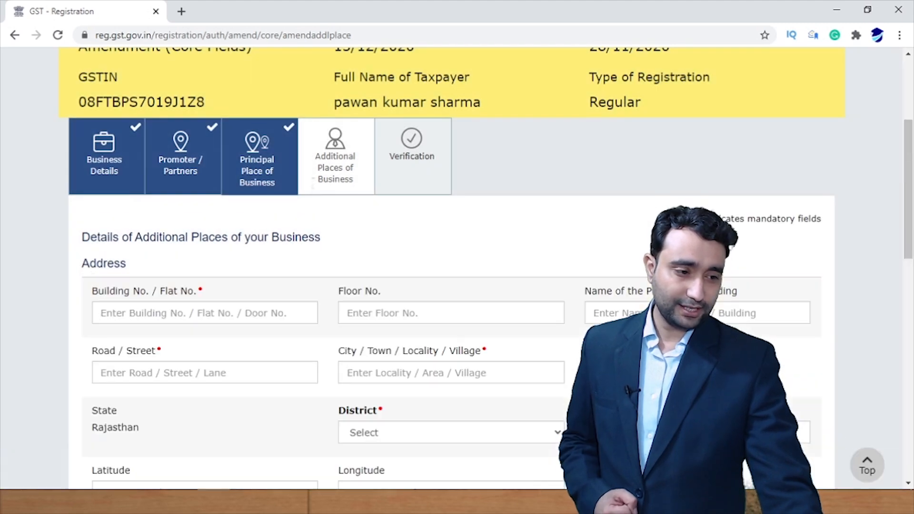
{"action": "scroll", "coordinate": [785, 295], "scroll_direction": "down", "scroll_amount": 3}
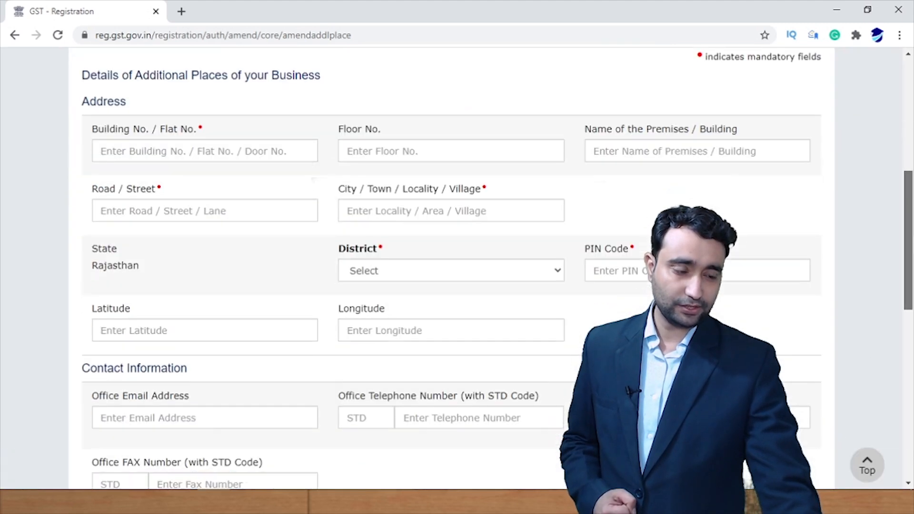
{"action": "left_click_drag", "start_coordinate": [908, 238], "coordinate": [908, 232]}
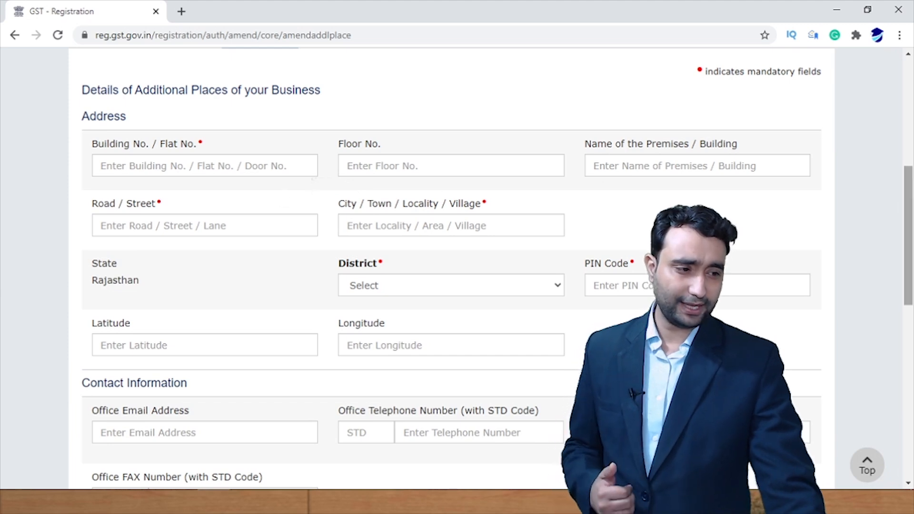
{"action": "scroll", "coordinate": [451, 267], "scroll_direction": "down", "scroll_amount": 3}
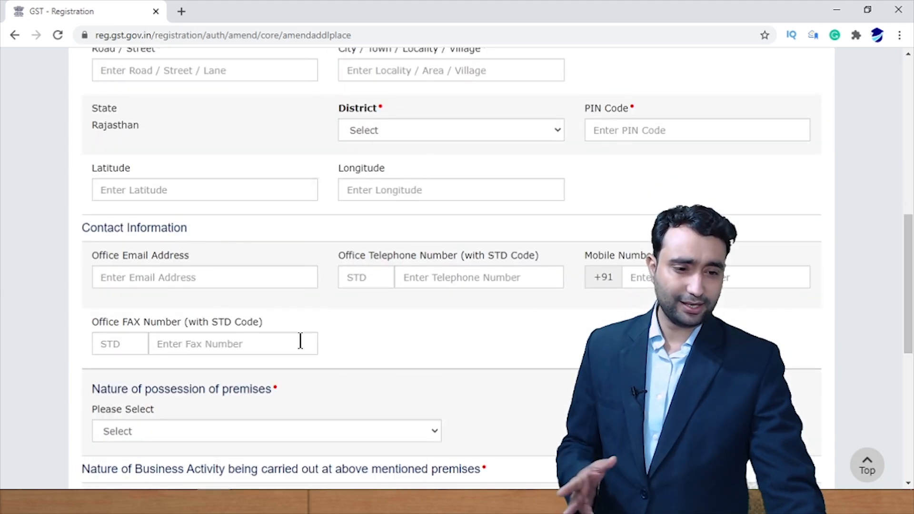
- Set the nature of possession of premises to Rented and look through the business activity, reasons and amendment date fields
{"action": "scroll", "coordinate": [837, 352], "scroll_direction": "down", "scroll_amount": 5}
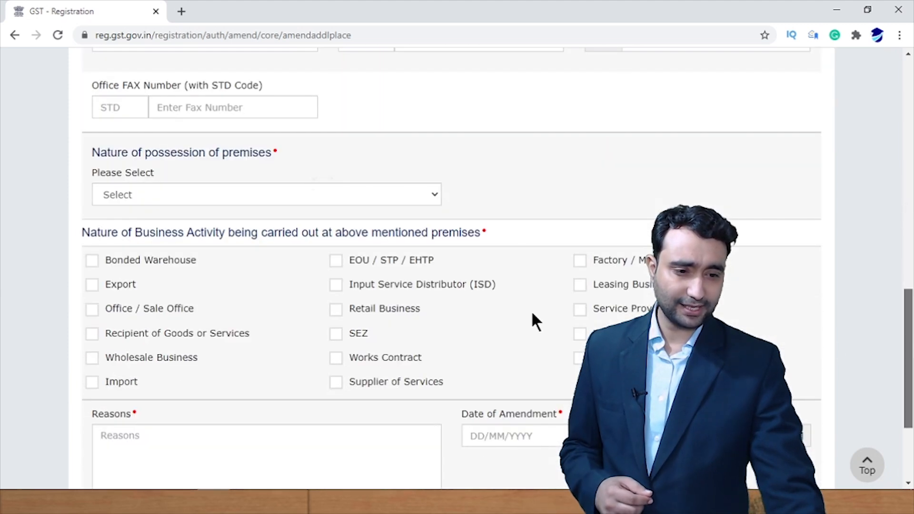
{"action": "left_click", "coordinate": [248, 195]}
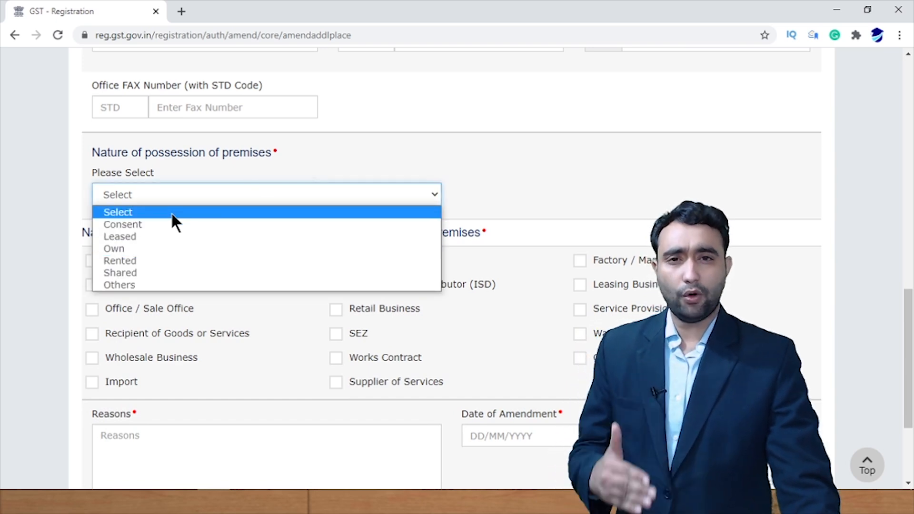
{"action": "left_click", "coordinate": [157, 260]}
{"action": "scroll", "coordinate": [361, 308], "scroll_direction": "down", "scroll_amount": 3}
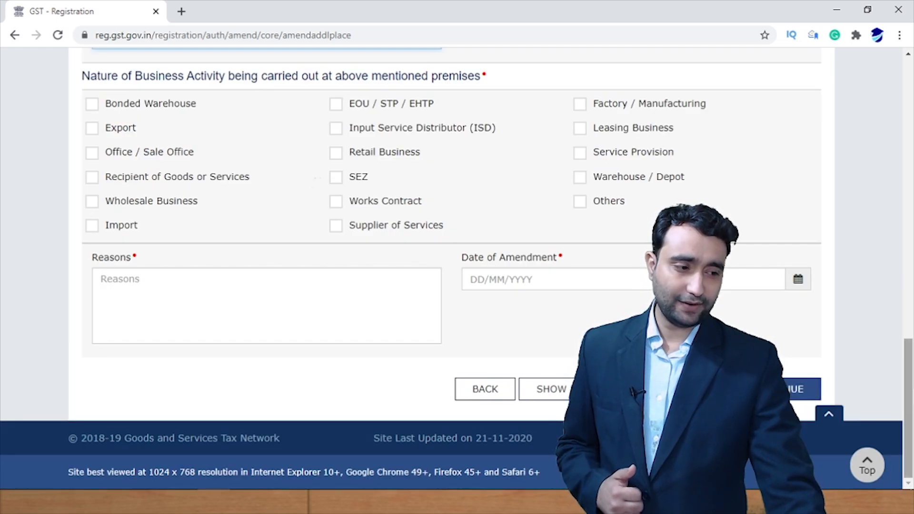
- Leave the additional place form and open the Verification section of the amendment application
{"action": "scroll", "coordinate": [457, 266], "scroll_direction": "up", "scroll_amount": 10}
{"action": "left_click", "coordinate": [416, 199]}
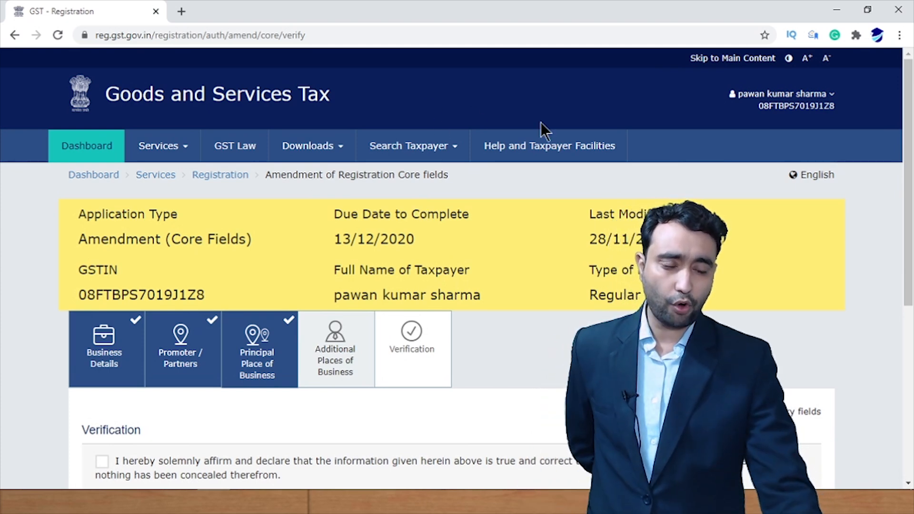
- Return to the dashboard and try to start another Amendment of Registration Core Fields application
{"action": "left_click", "coordinate": [94, 146]}
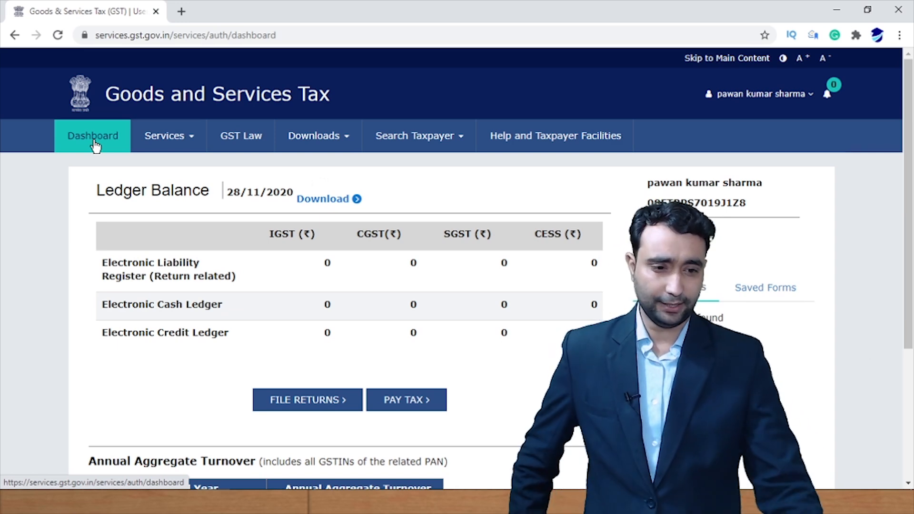
{"action": "left_click", "coordinate": [176, 139]}
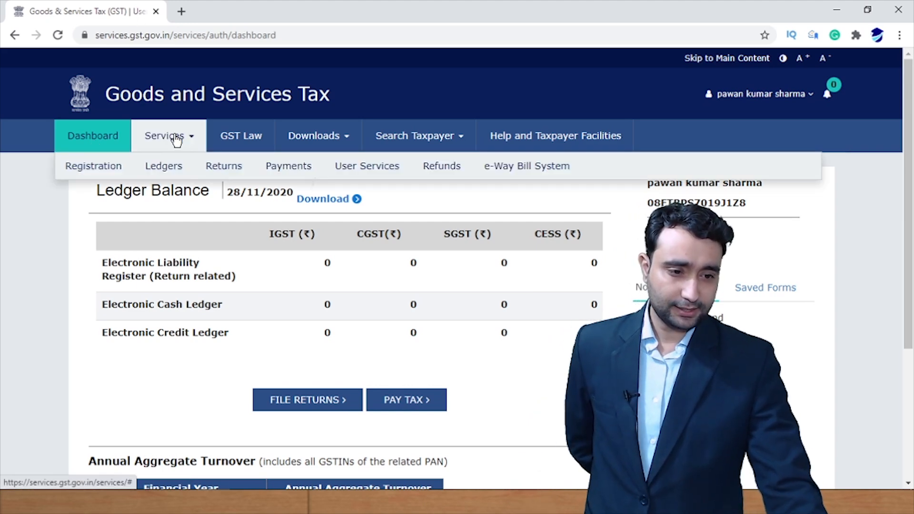
{"action": "mouse_move", "coordinate": [93, 168]}
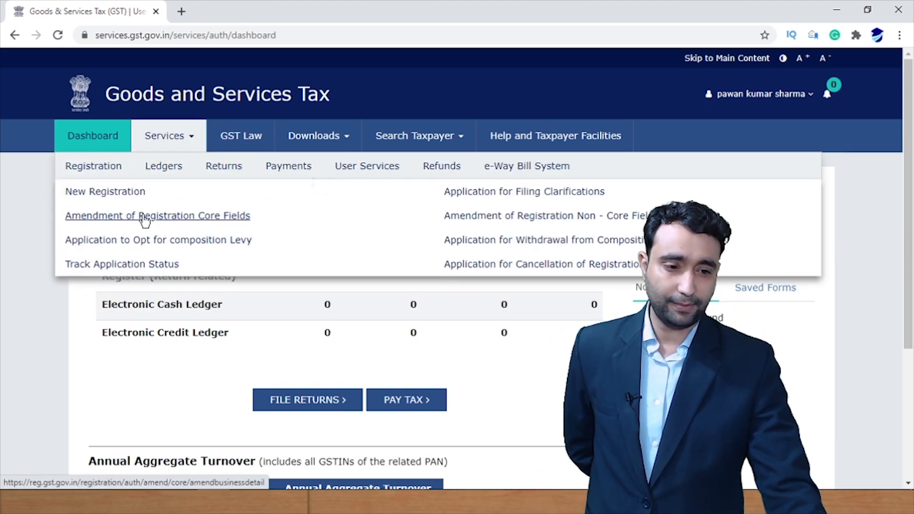
{"action": "left_click", "coordinate": [230, 219]}
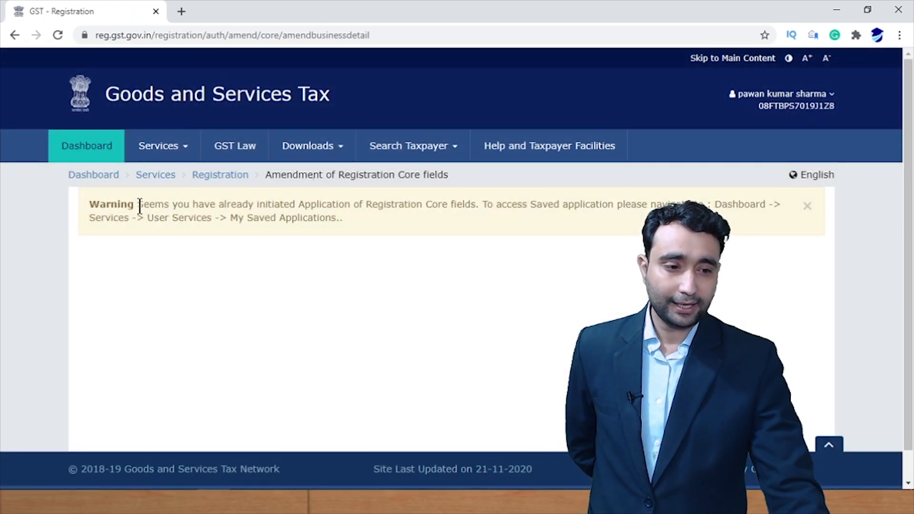
- Read the warning about the already initiated application and the navigation path it gives to the saved applications
{"action": "left_click_drag", "start_coordinate": [164, 205], "coordinate": [343, 219]}
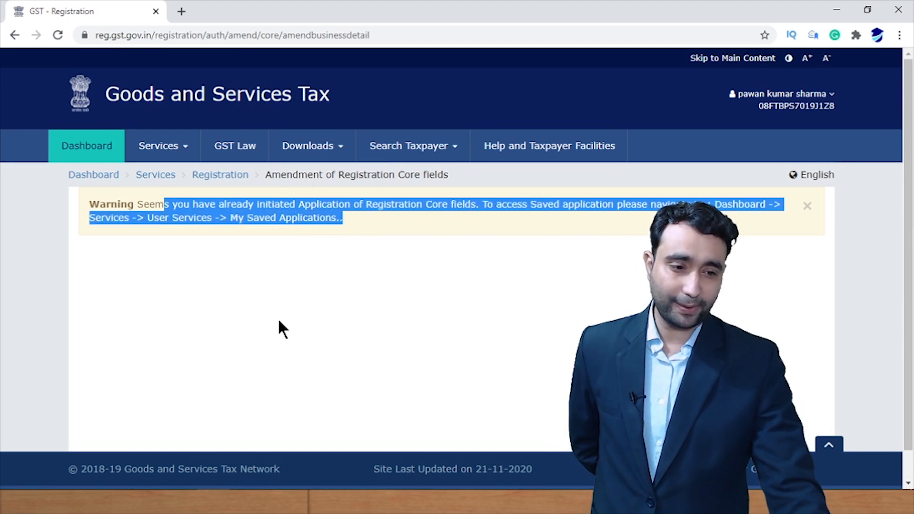
{"action": "left_click", "coordinate": [288, 284]}
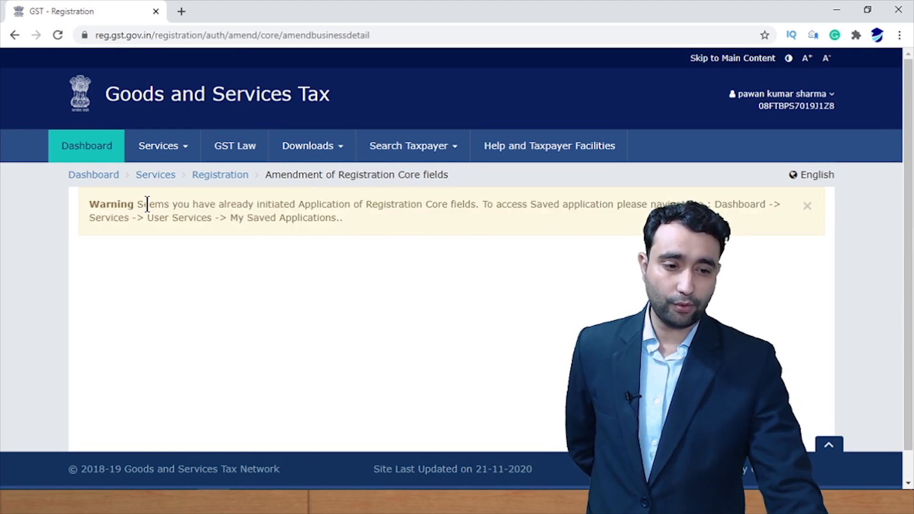
{"action": "left_click_drag", "start_coordinate": [143, 205], "coordinate": [334, 233]}
{"action": "left_click", "coordinate": [235, 218]}
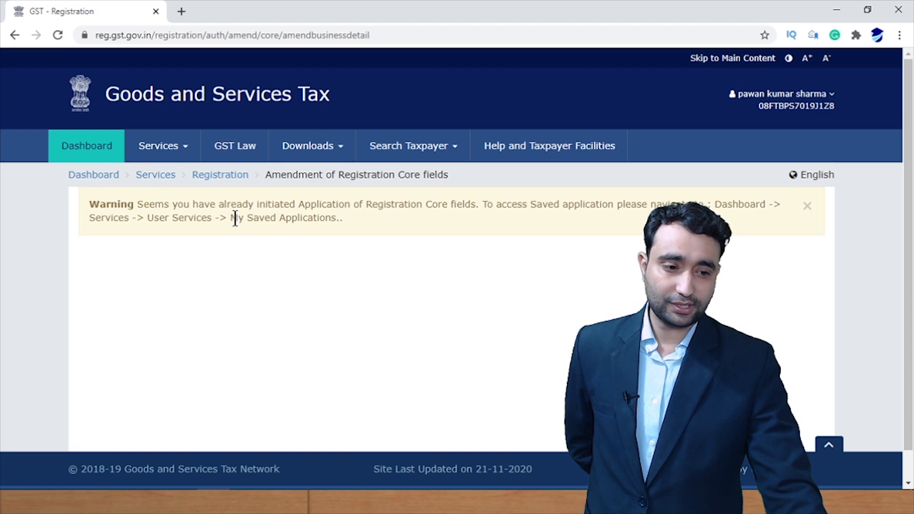
{"action": "left_click_drag", "start_coordinate": [263, 221], "coordinate": [344, 219]}
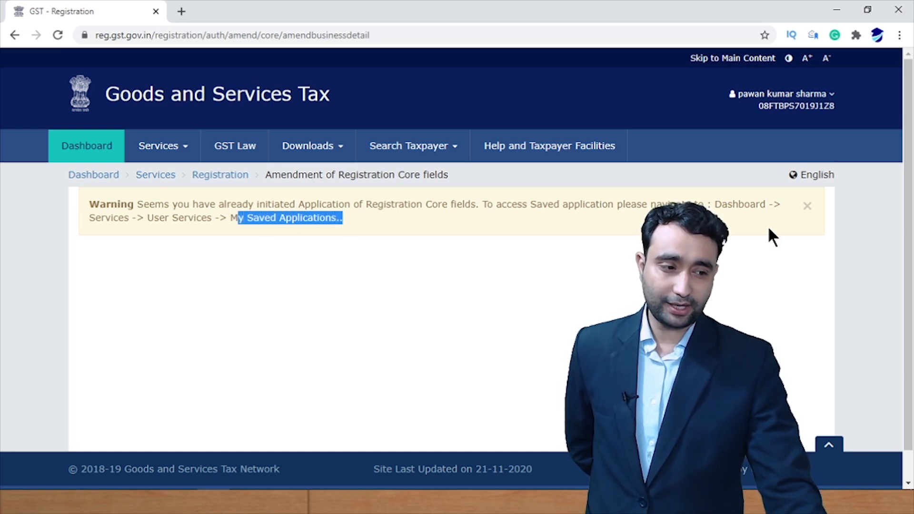
{"action": "left_click_drag", "start_coordinate": [714, 204], "coordinate": [771, 205]}
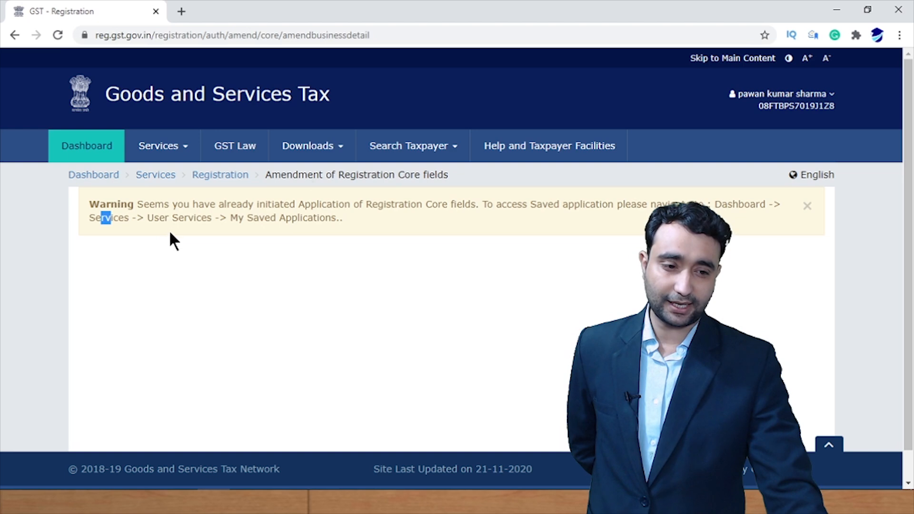
{"action": "left_click_drag", "start_coordinate": [195, 218], "coordinate": [227, 218]}
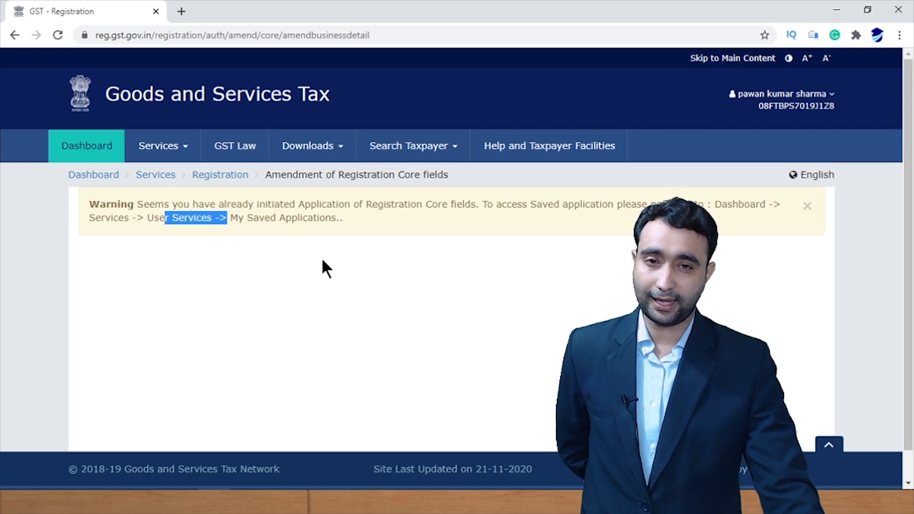
- Open the My Saved Applications list under User Services
{"action": "mouse_move", "coordinate": [171, 149]}
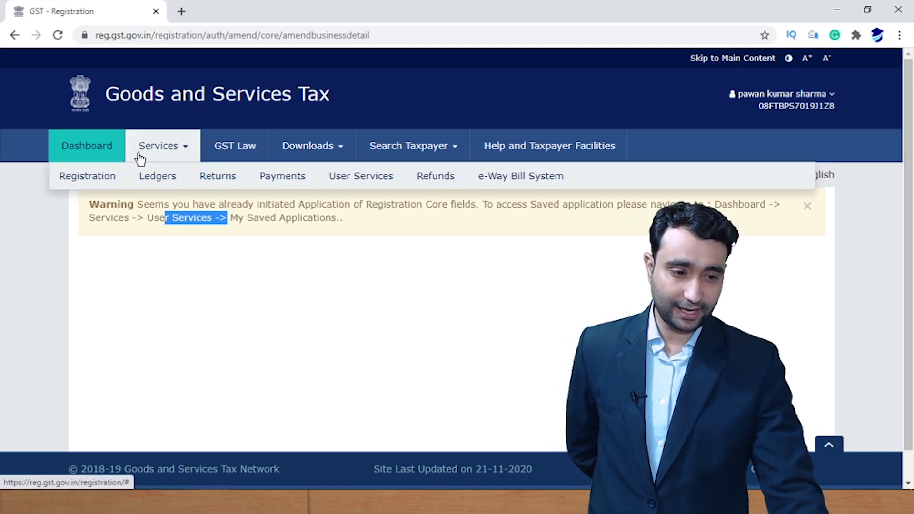
{"action": "mouse_move", "coordinate": [376, 174]}
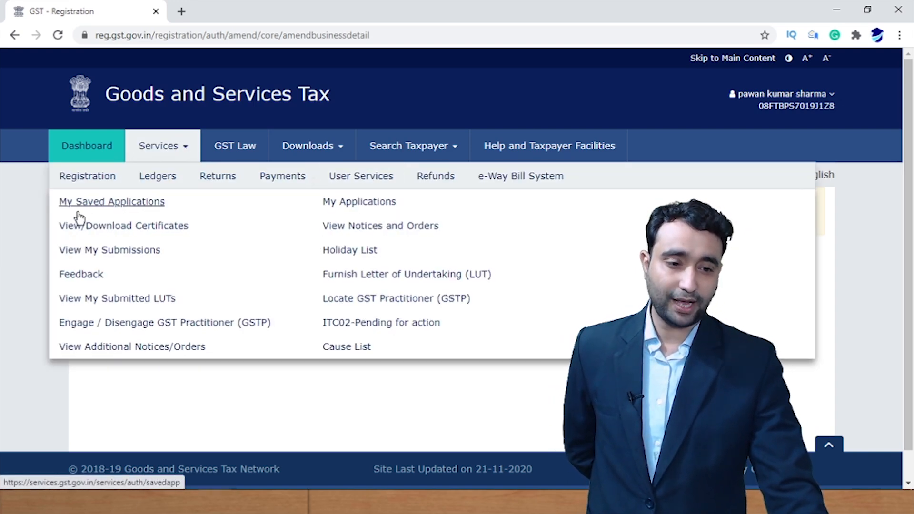
{"action": "left_click", "coordinate": [120, 204]}
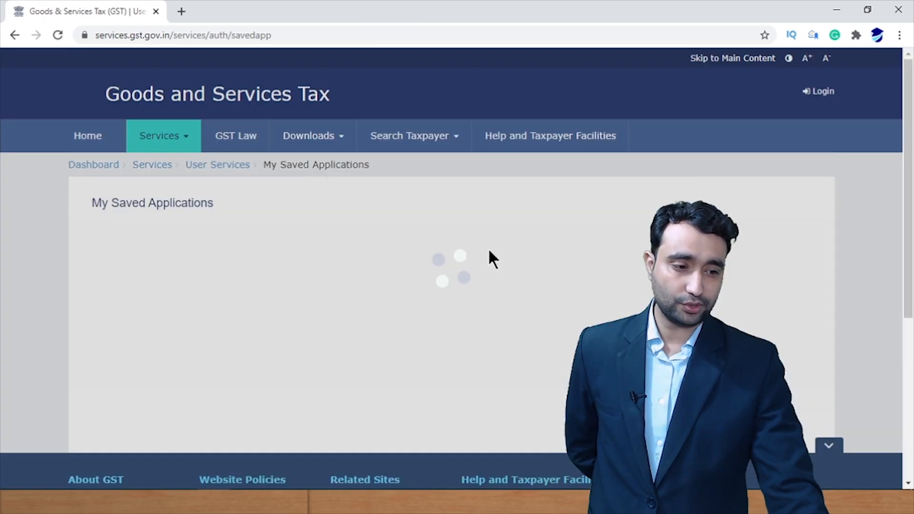
{"action": "scroll", "coordinate": [596, 269], "scroll_direction": "down", "scroll_amount": 1}
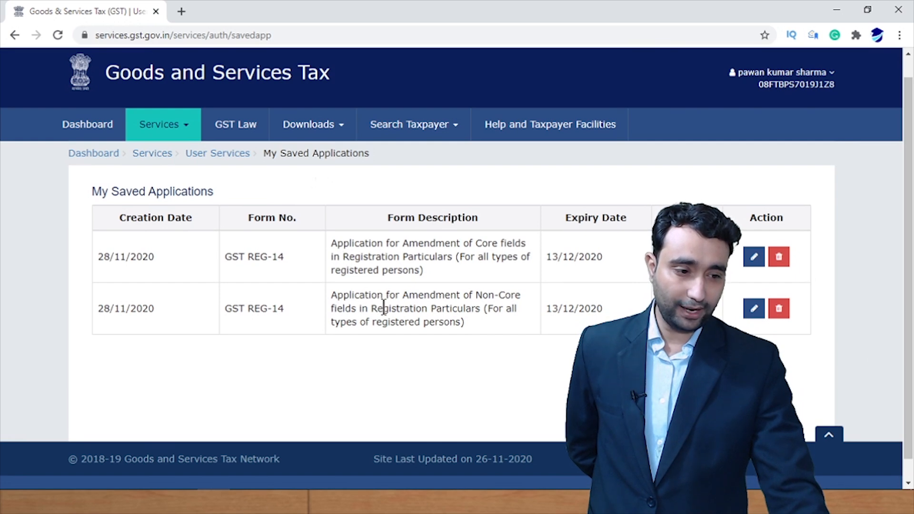
- Examine the form descriptions of the saved Non-Core and Core fields amendment applications
{"action": "left_click_drag", "start_coordinate": [350, 295], "coordinate": [417, 321]}
{"action": "left_click", "coordinate": [417, 321]}
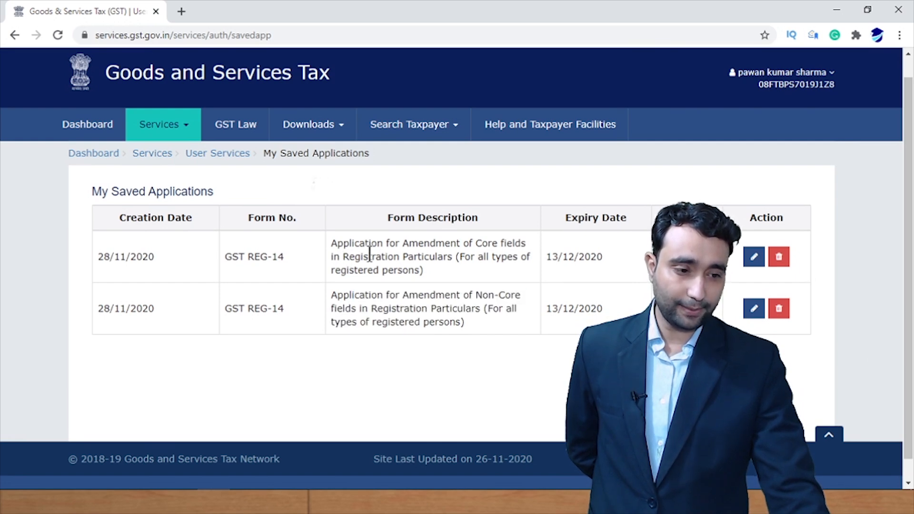
{"action": "left_click_drag", "start_coordinate": [349, 243], "coordinate": [460, 295]}
{"action": "left_click", "coordinate": [560, 403]}
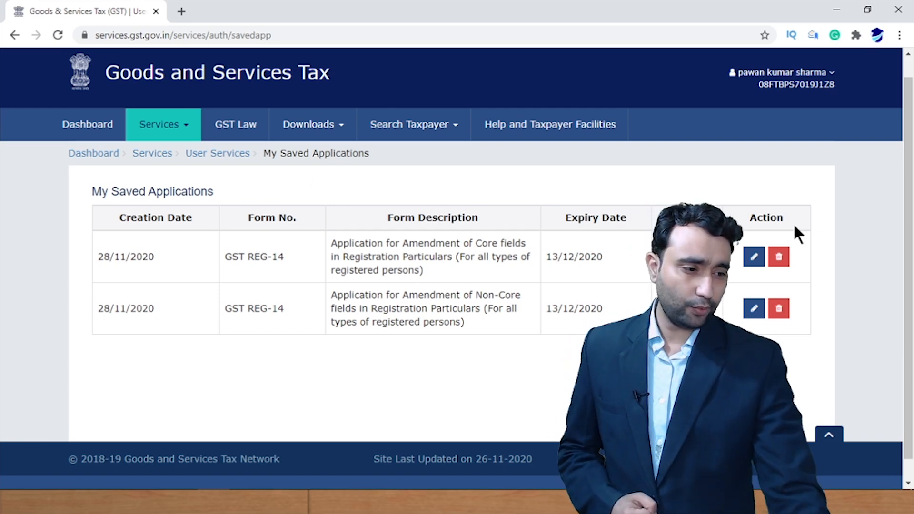
- Delete the saved Core fields and Non-Core fields amendment applications, confirming each deletion
{"action": "left_click", "coordinate": [779, 258]}
{"action": "key", "text": "Return"}
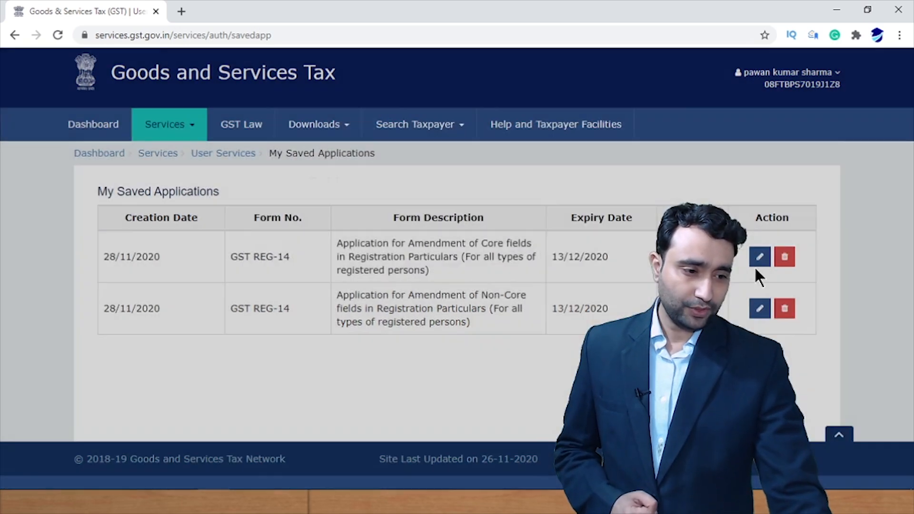
{"action": "left_click", "coordinate": [779, 258]}
{"action": "left_click", "coordinate": [494, 258]}
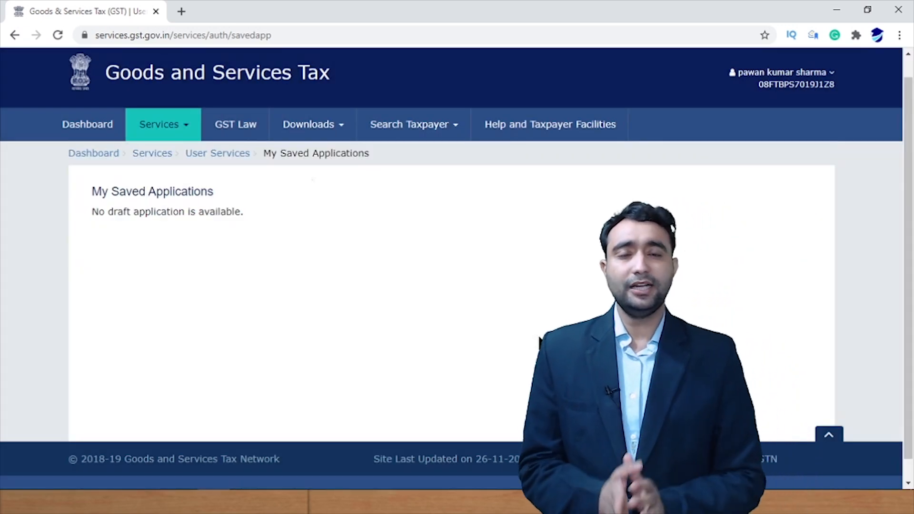